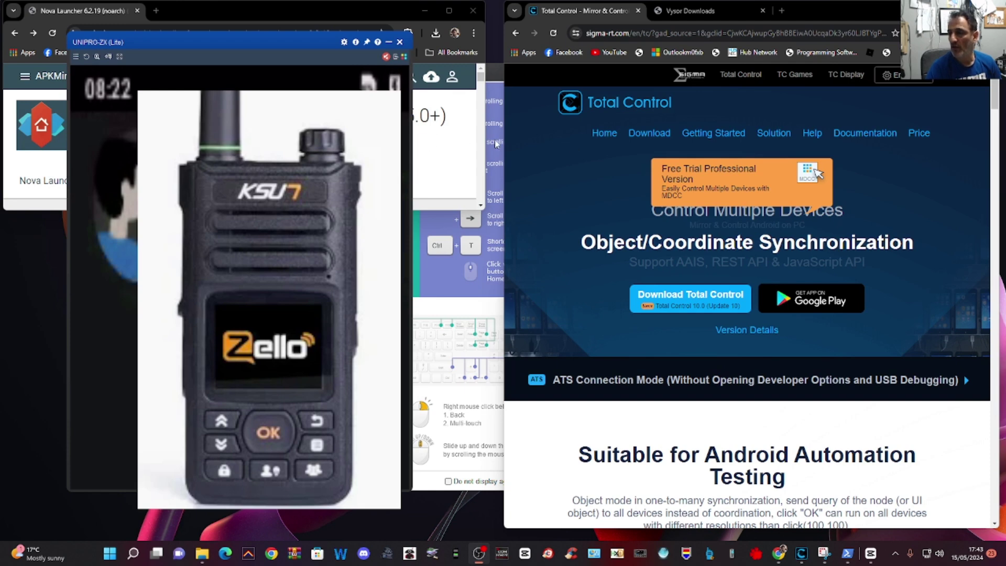
- Minimize the UNIPRO-ZX mirror window so the Chrome page behind it shows
left_click(389, 44)
left_click(389, 44)
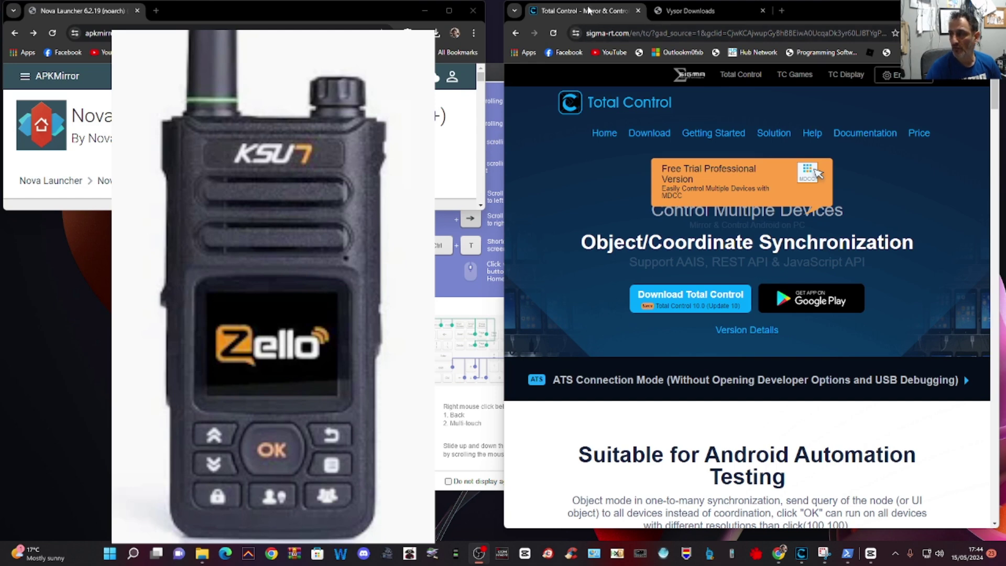
- Switch back and forth between the Vysor Downloads and Total Control website tabs
left_click(708, 15)
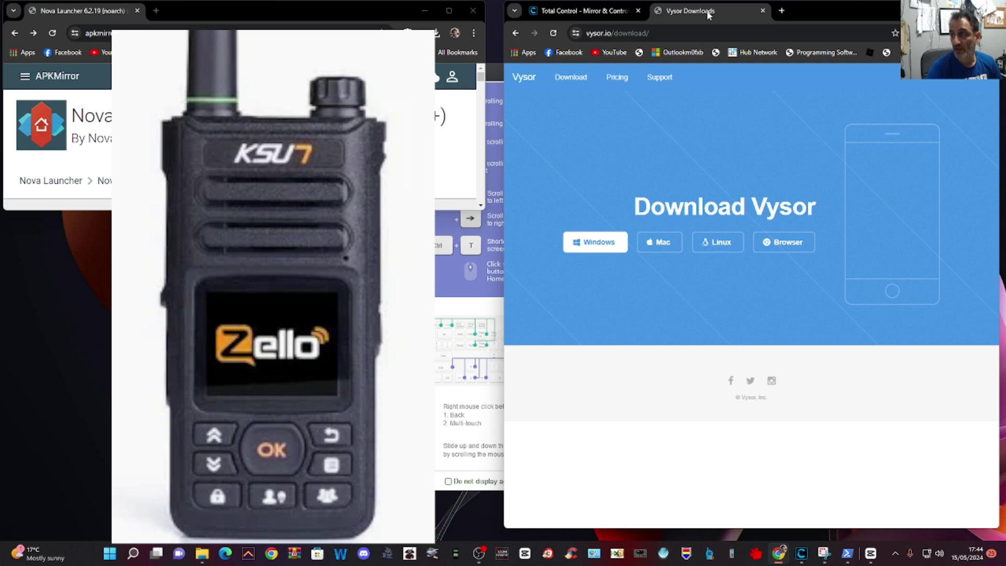
left_click(597, 14)
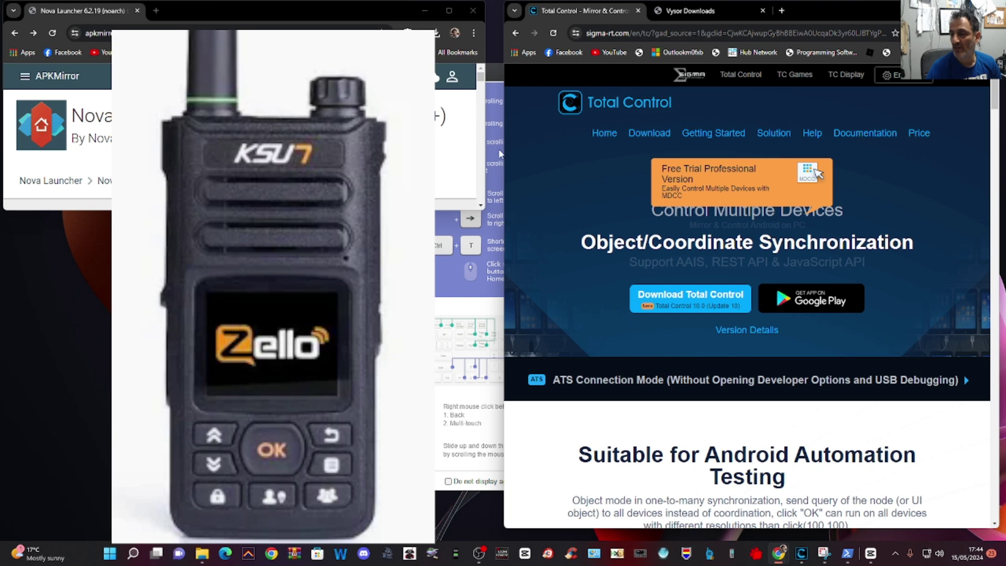
left_click(692, 15)
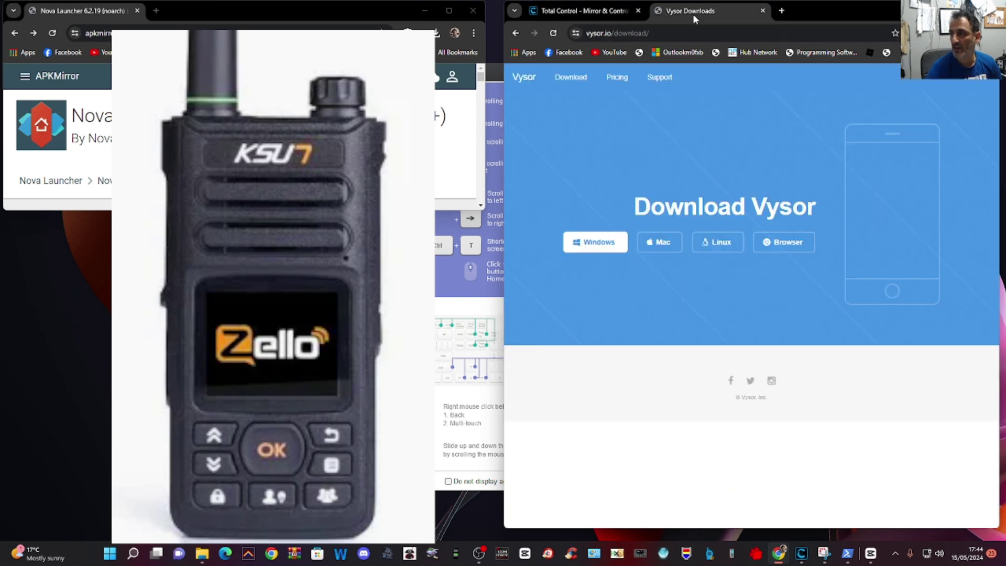
left_click(588, 13)
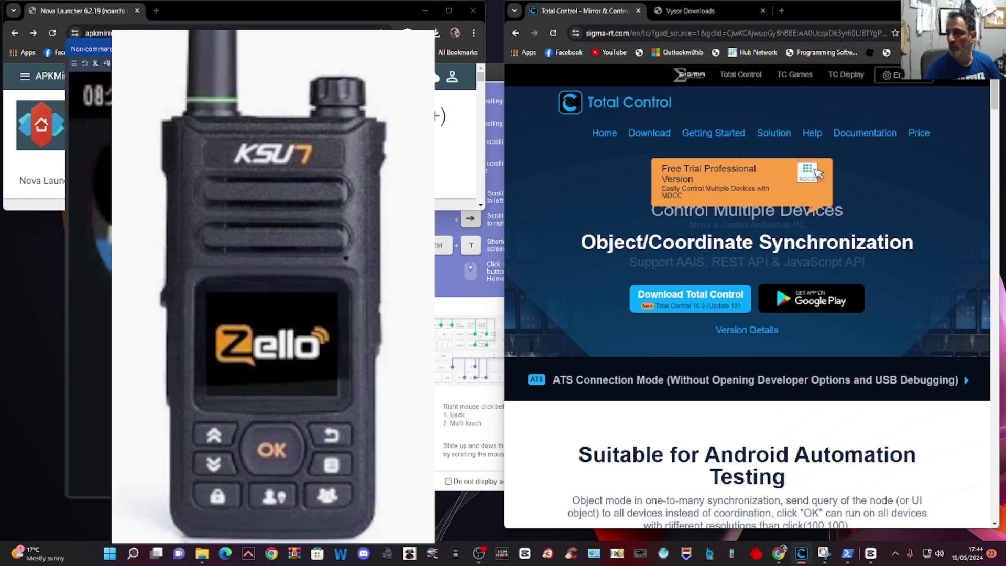
- Go to the Total Control download page on sigma-rt.com
left_click(471, 104)
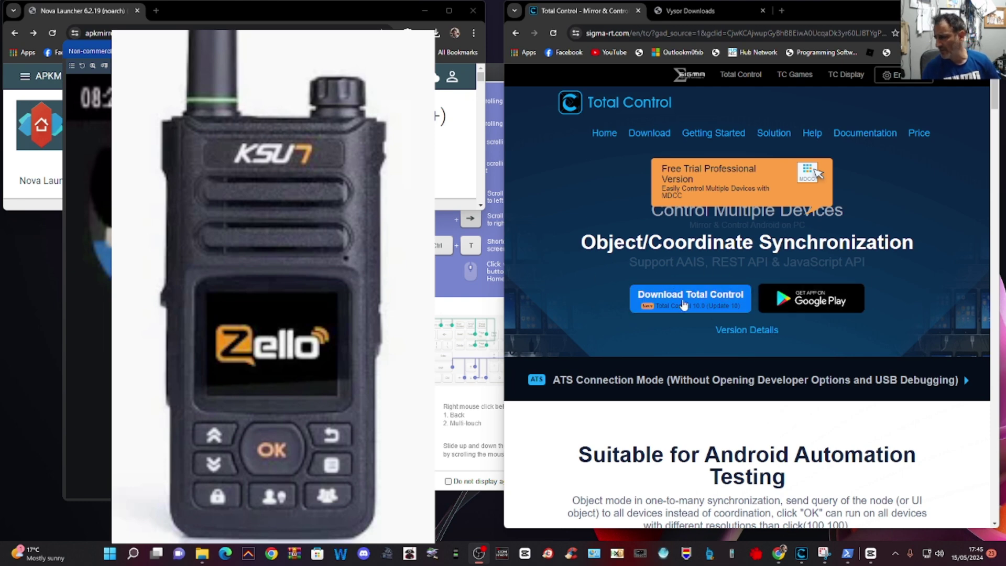
scroll(699, 296, "down", 2)
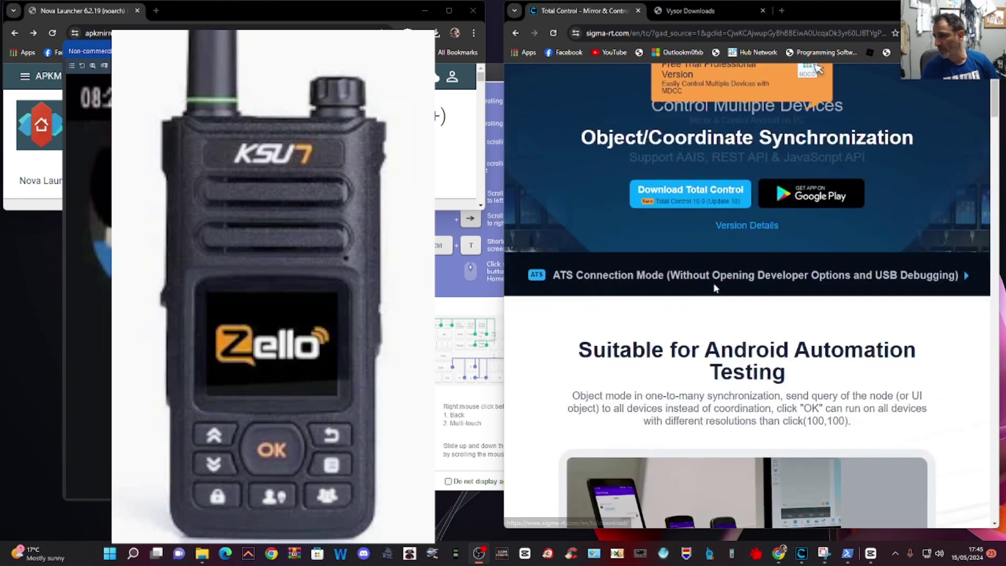
scroll(708, 215, "up", 2)
left_click(712, 306)
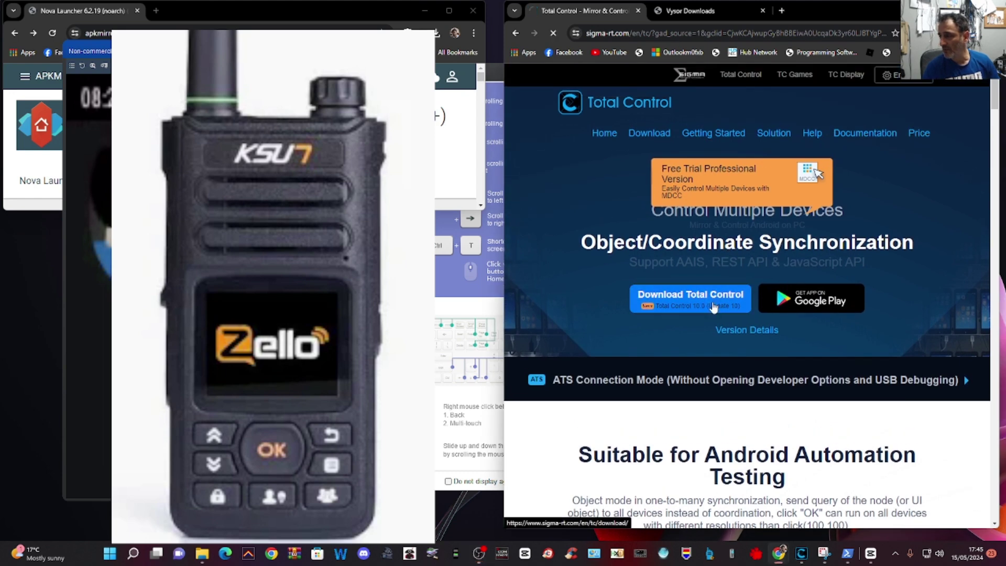
scroll(754, 293, "down", 2)
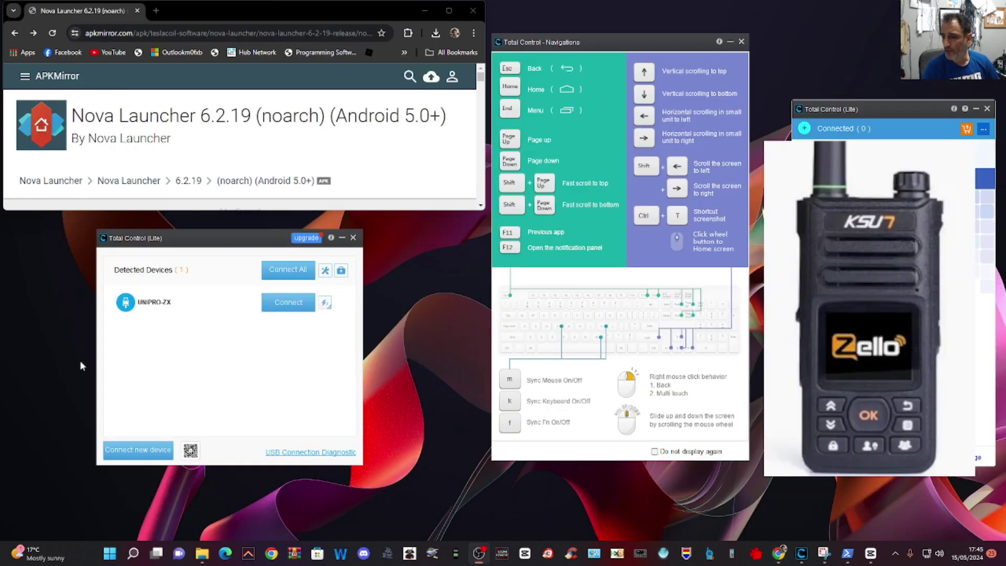
- Connect the UNIPRO-ZX radio in Total Control, then shrink and reposition its mirror window
mouse_move(232, 238)
left_mouse_down()
mouse_move(221, 238)
mouse_move(243, 243)
mouse_move(221, 240)
left_mouse_up()
left_click(254, 313)
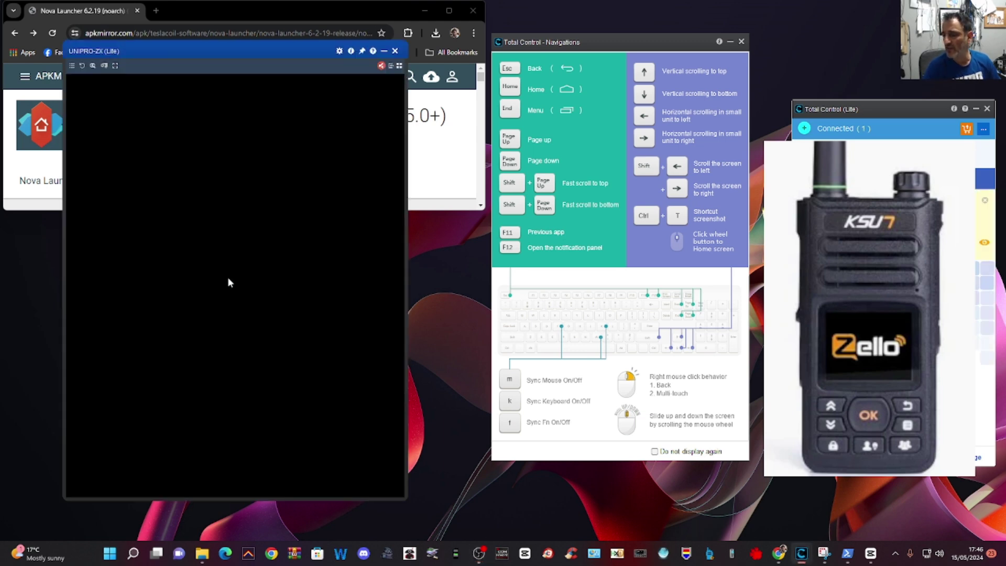
left_click_drag(243, 46, 234, 68)
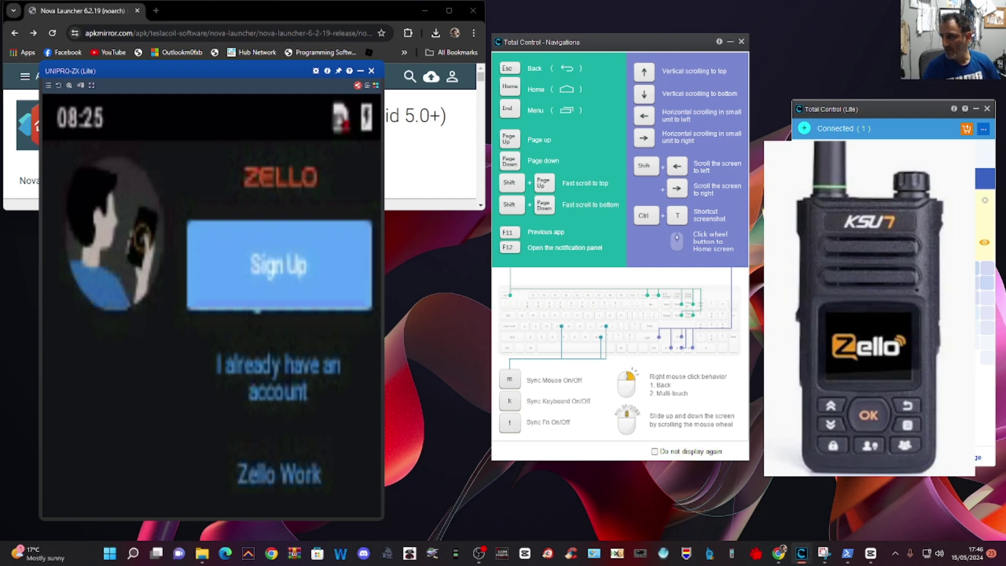
left_click_drag(239, 63, 239, 425)
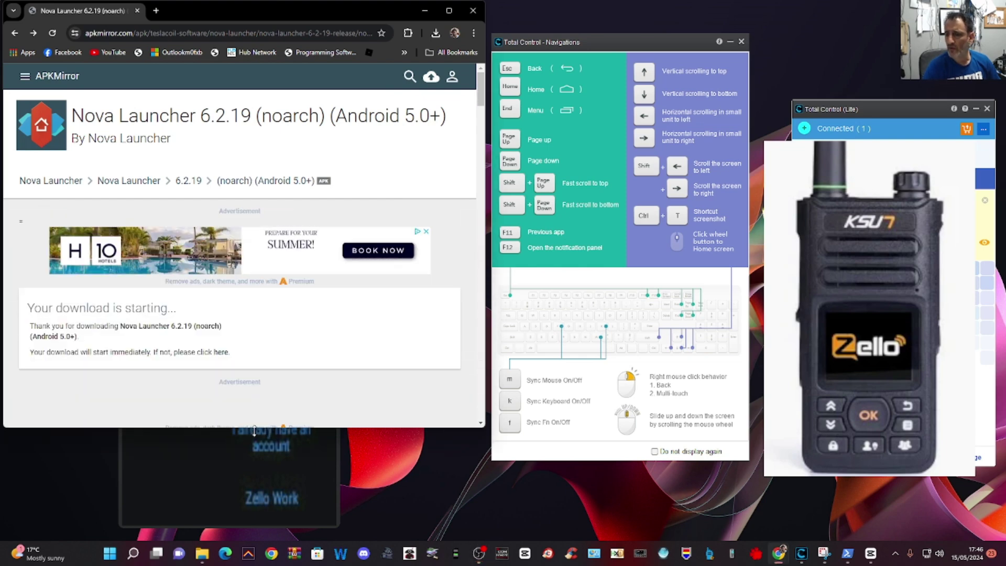
- Scroll APKMirror's Nova Launcher page to the variants list and pick the 6.2.19 variant
scroll(278, 213, "down", 4)
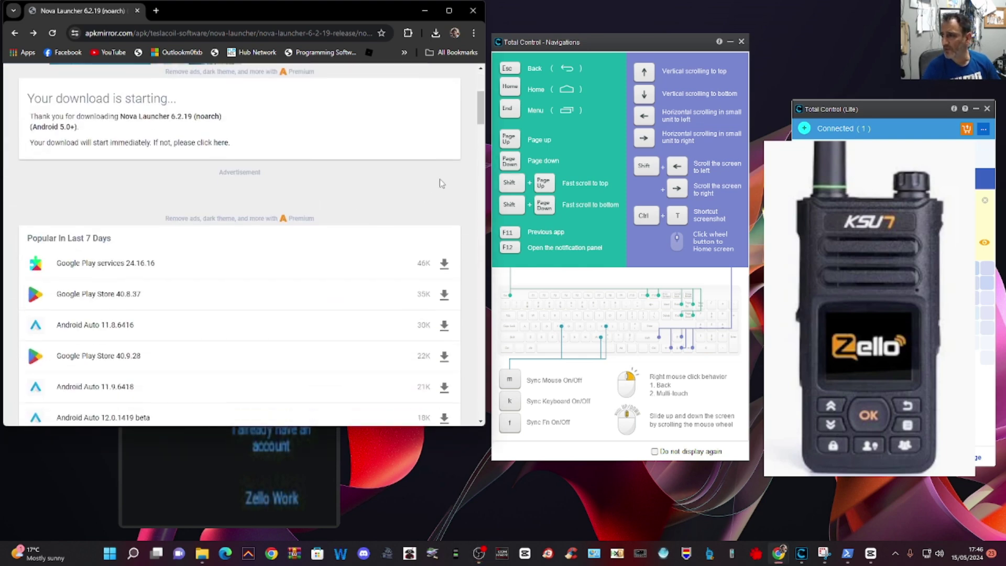
left_click(669, 116)
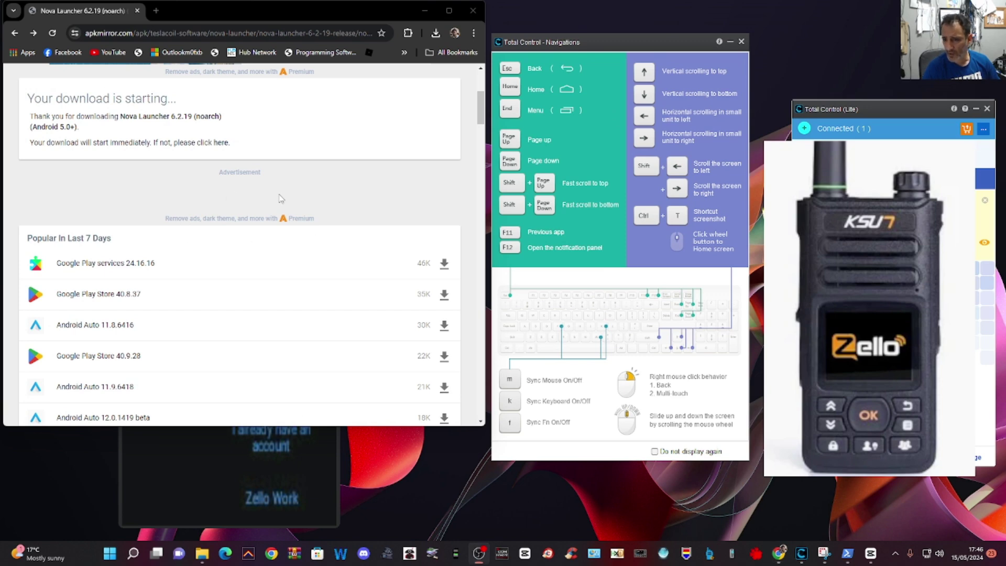
scroll(280, 199, "down", 3)
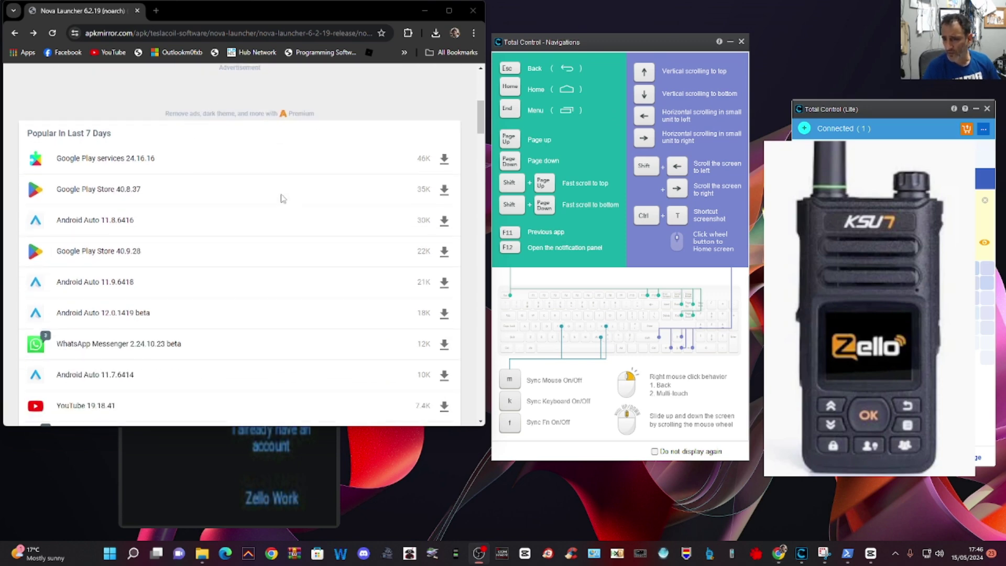
scroll(283, 199, "up", 7)
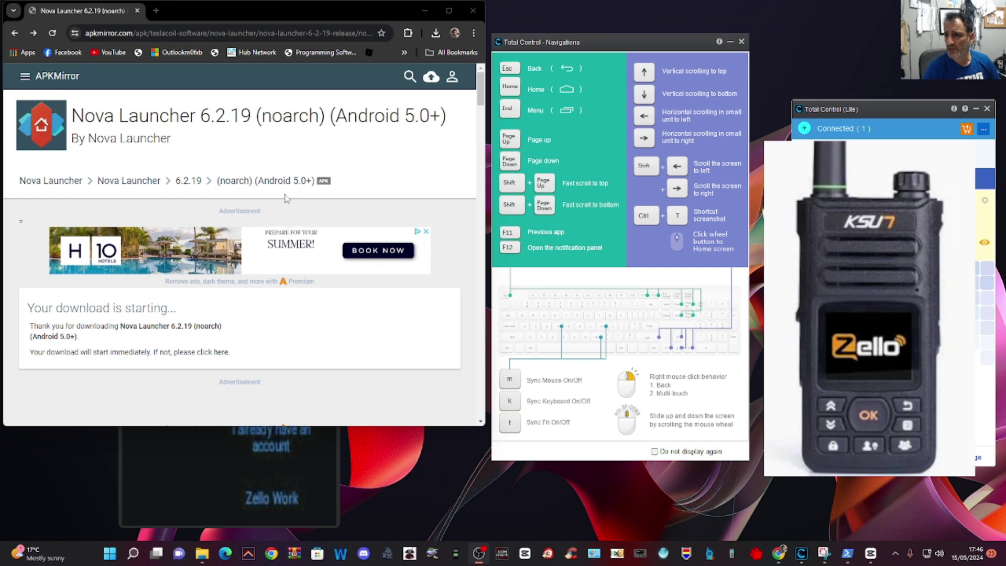
scroll(287, 198, "down", 4)
scroll(286, 197, "down", 3)
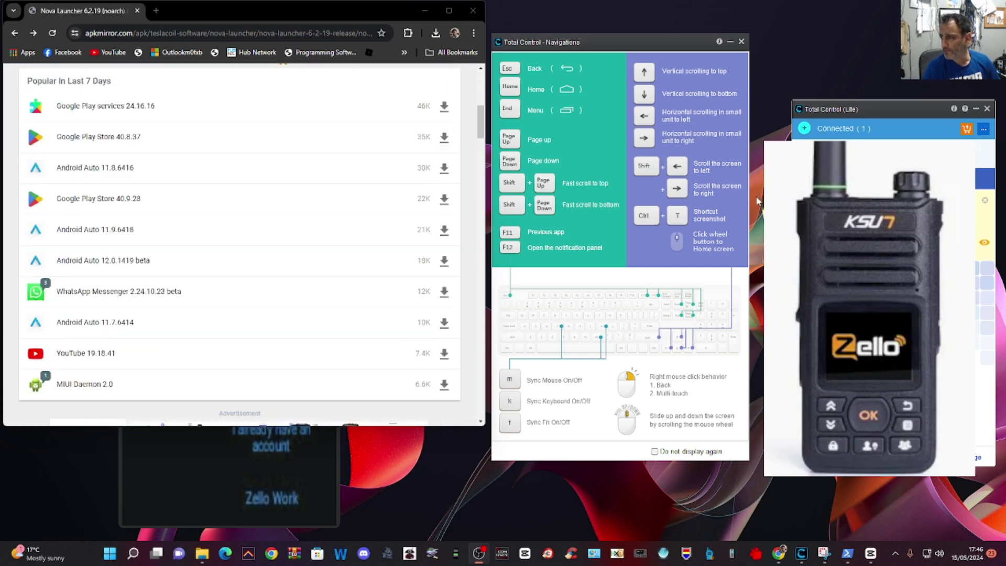
key("Page_Down")
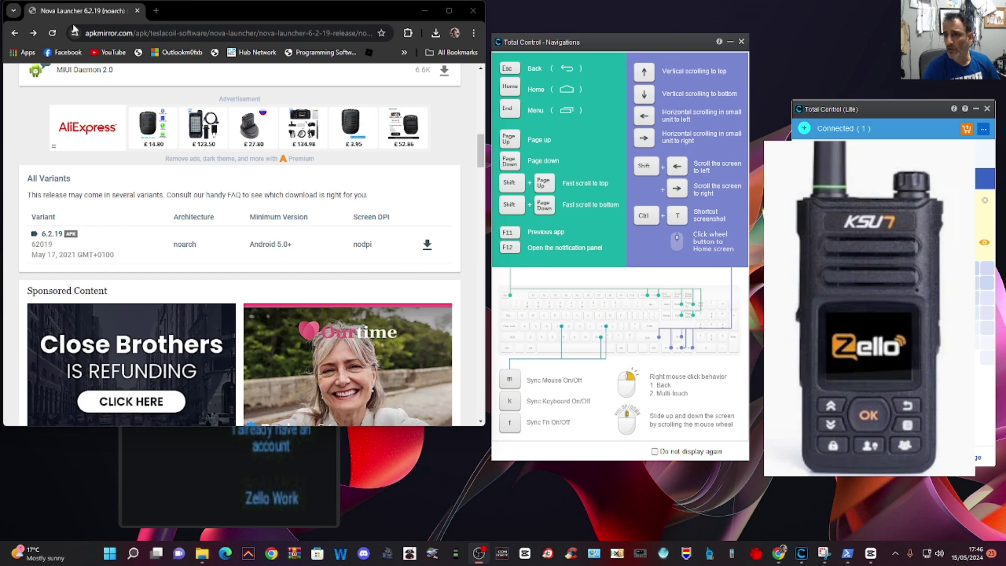
left_click(428, 245)
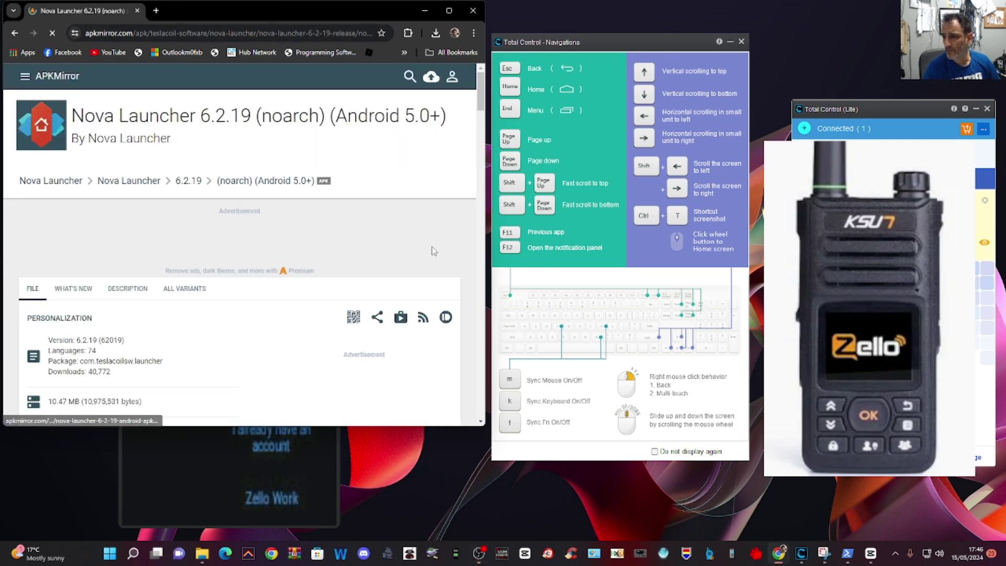
- Open the May 17 Nova Launcher 6.2.19 release page
scroll(356, 187, "down", 2)
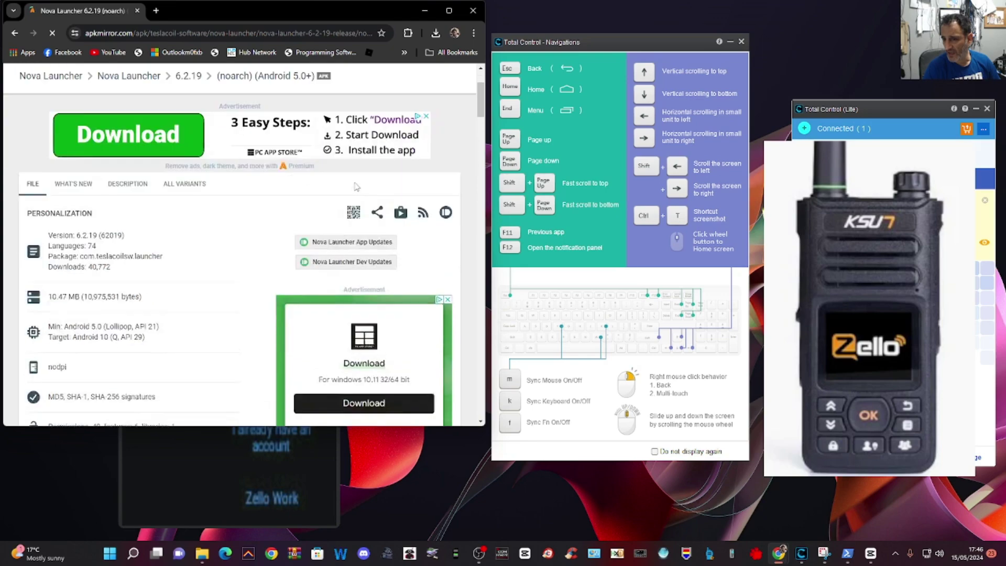
scroll(356, 187, "down", 12)
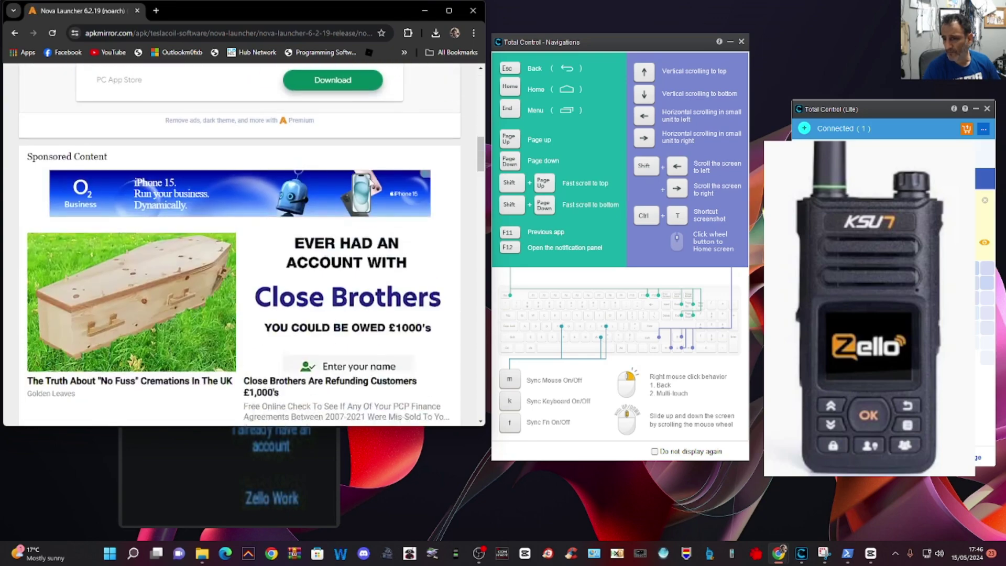
scroll(369, 183, "down", 10)
scroll(370, 183, "down", 8)
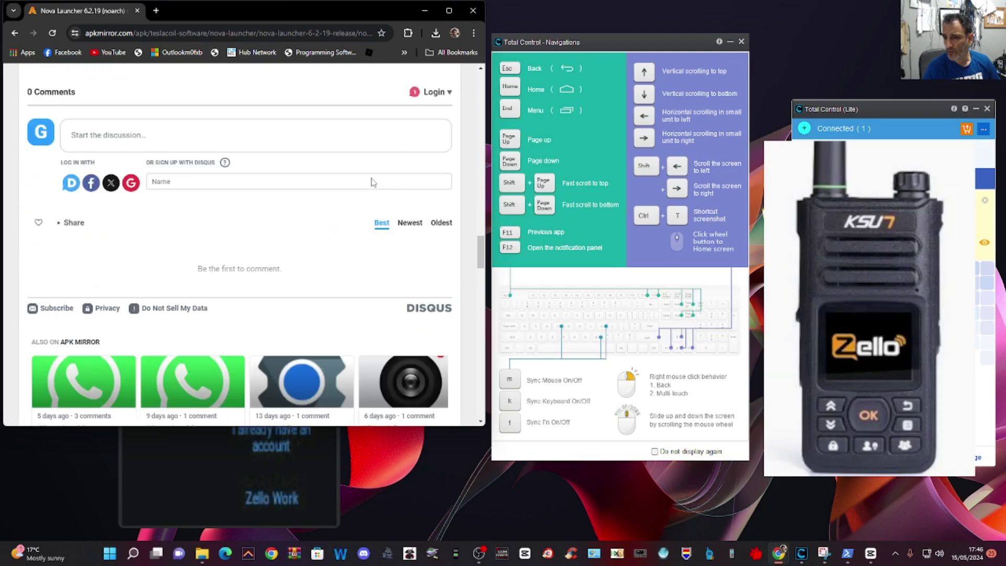
scroll(371, 181, "up", 8)
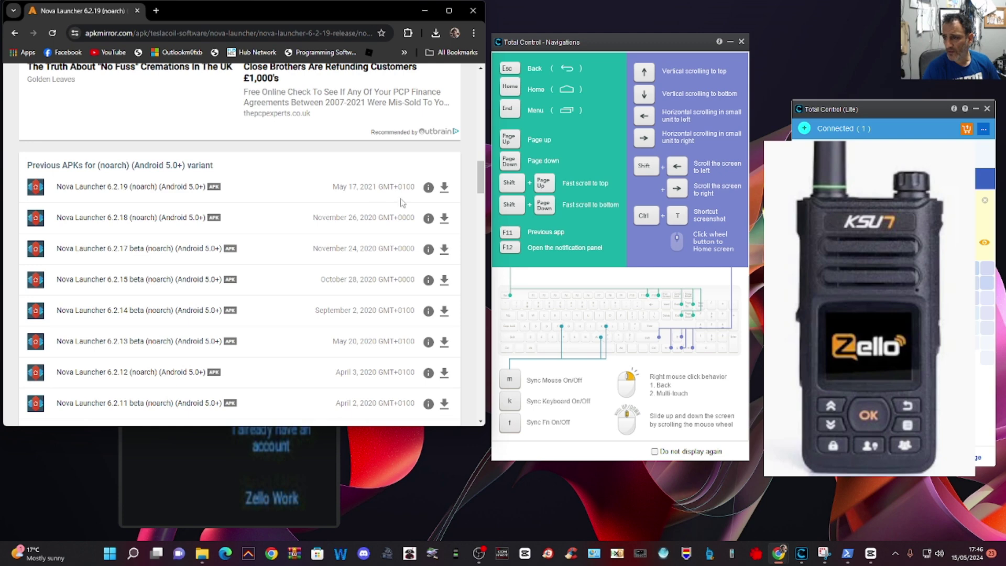
left_click(444, 190)
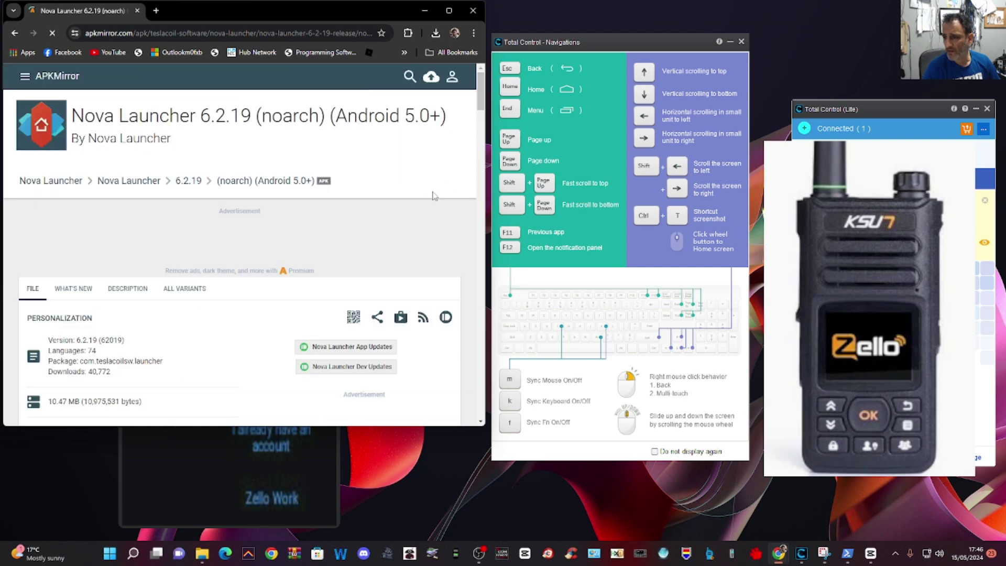
- Start the Nova Launcher 6.2.19 (noarch) APK download, closing the Avast ad
scroll(414, 195, "down", 3)
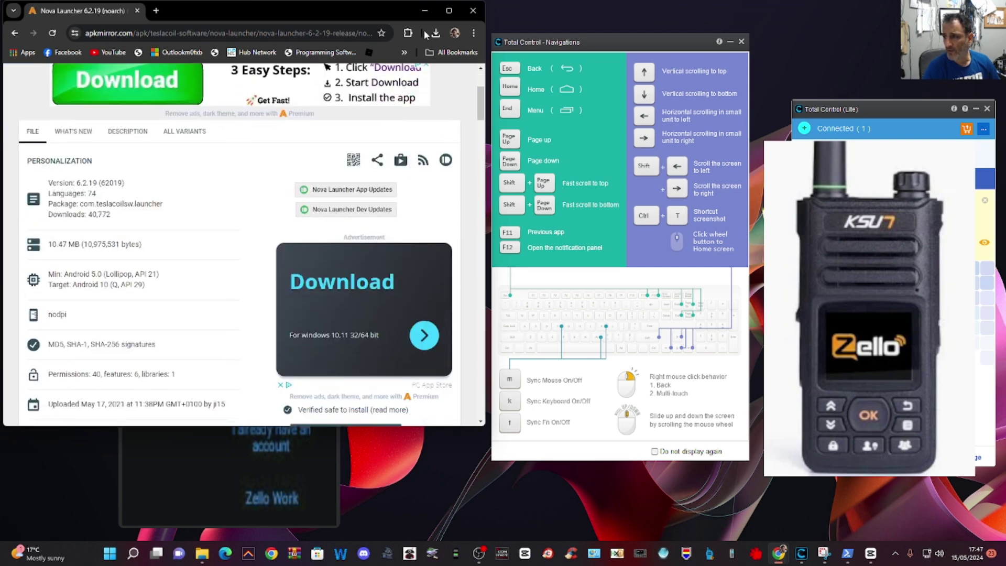
scroll(424, 174, "down", 6)
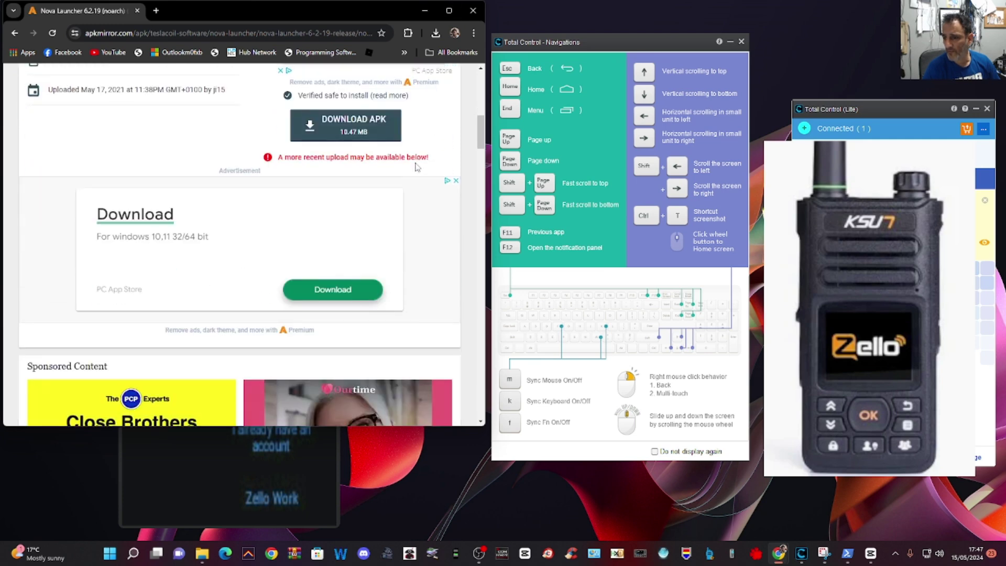
scroll(416, 166, "up", 4)
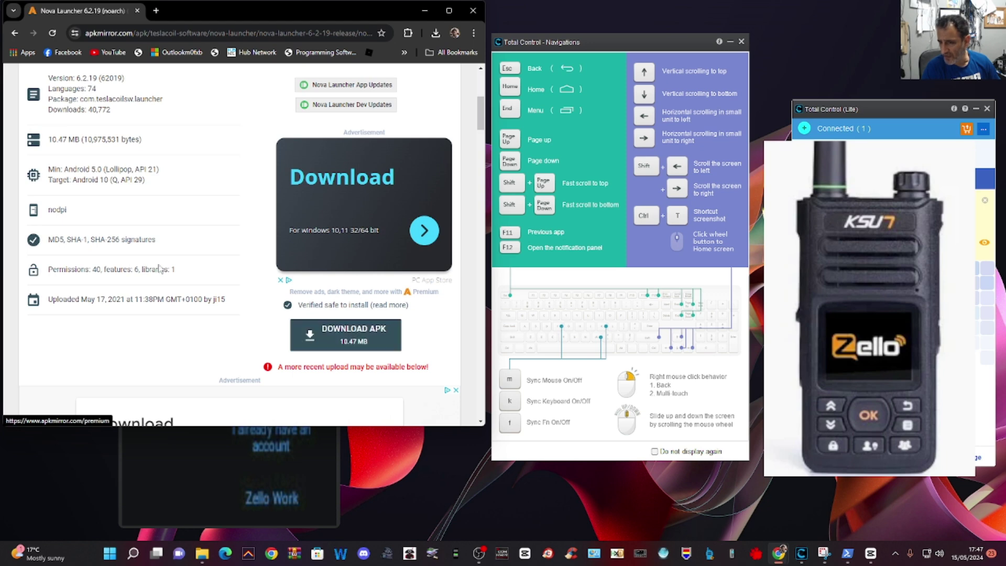
scroll(164, 288, "up", 1)
scroll(164, 287, "up", 1)
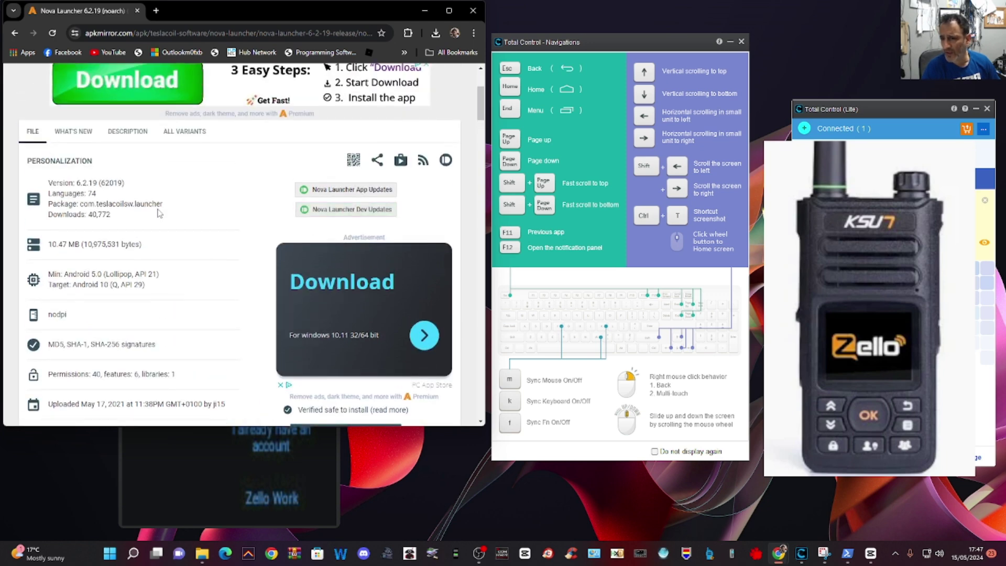
scroll(195, 203, "down", 2)
left_click(339, 283)
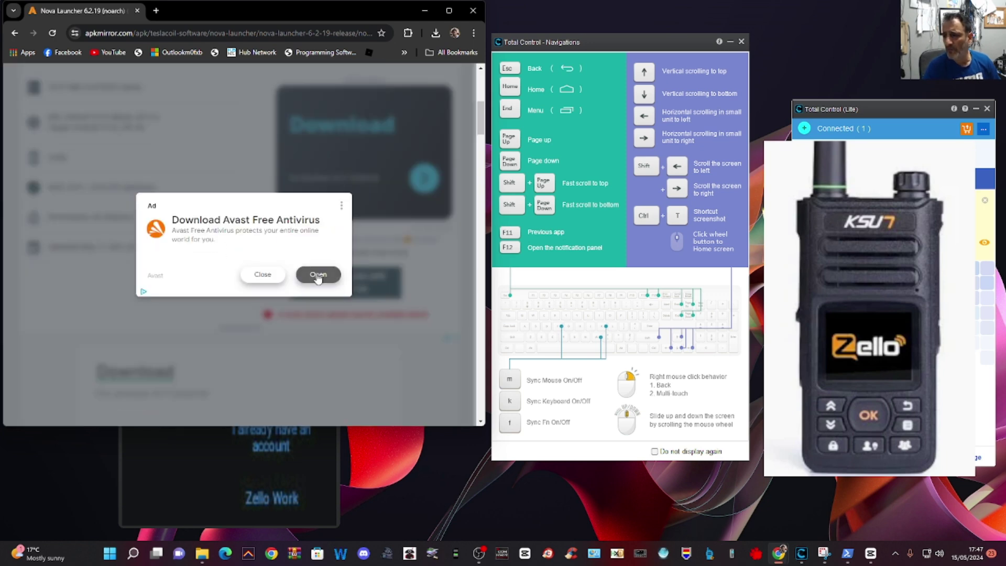
left_click(263, 274)
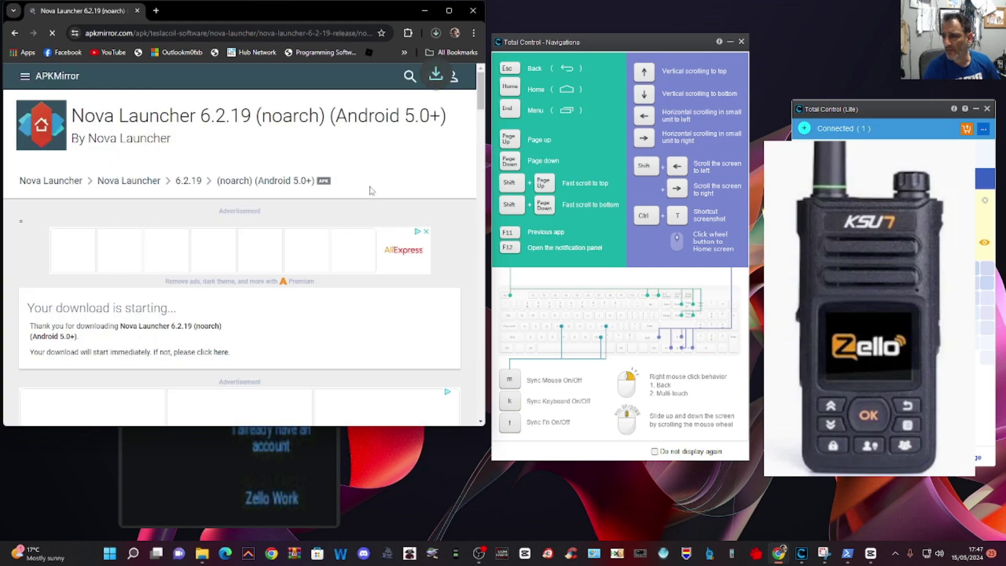
- Show the newest Nova Launcher APK download in its Downloads folder from Chrome's download list
left_click_drag(353, 15, 353, 42)
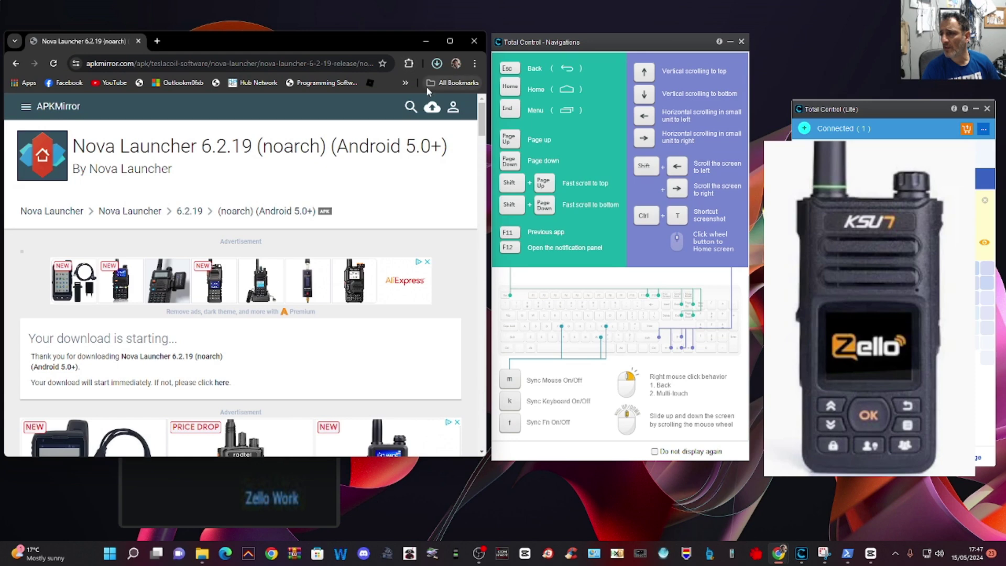
left_click(436, 63)
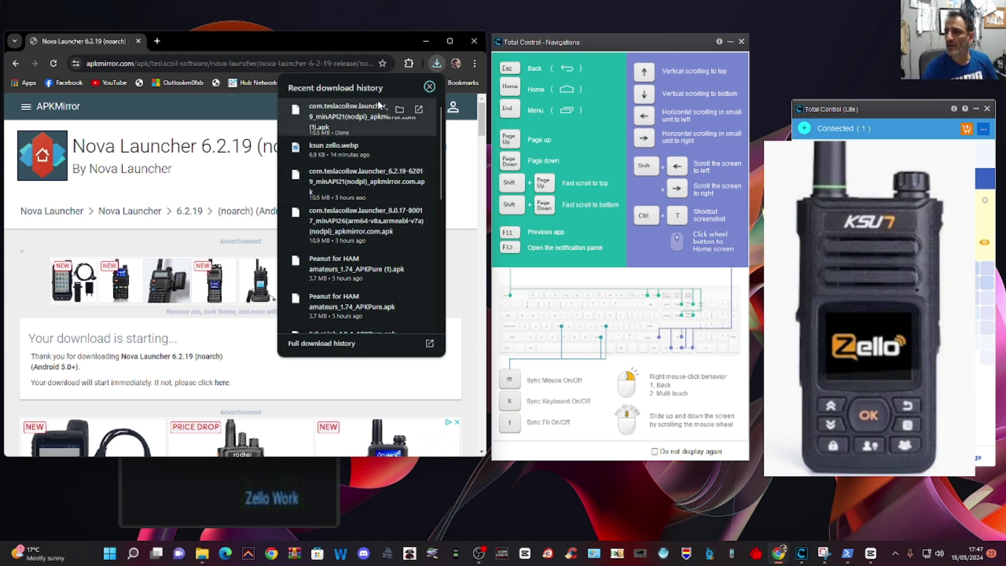
right_click(346, 121)
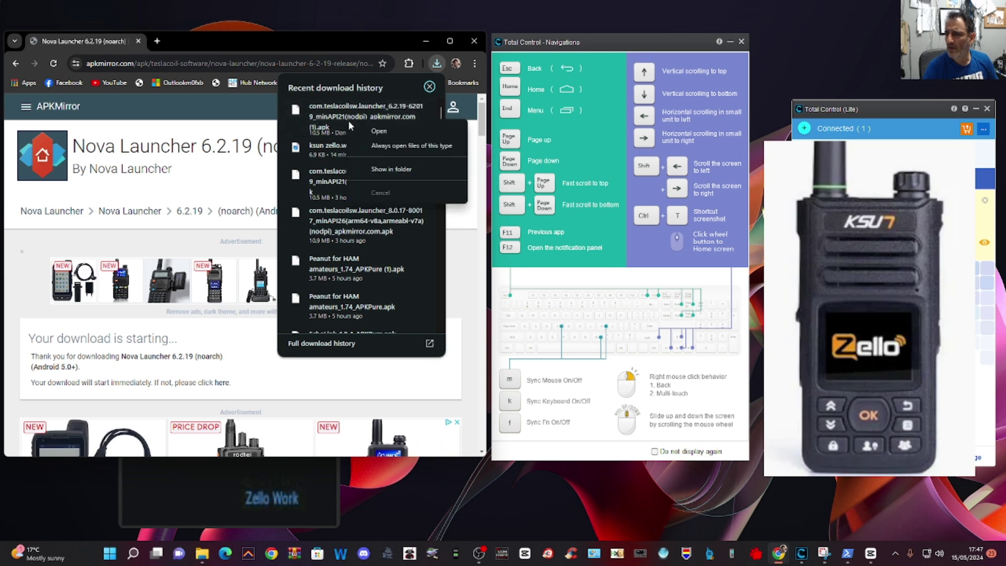
left_click(404, 174)
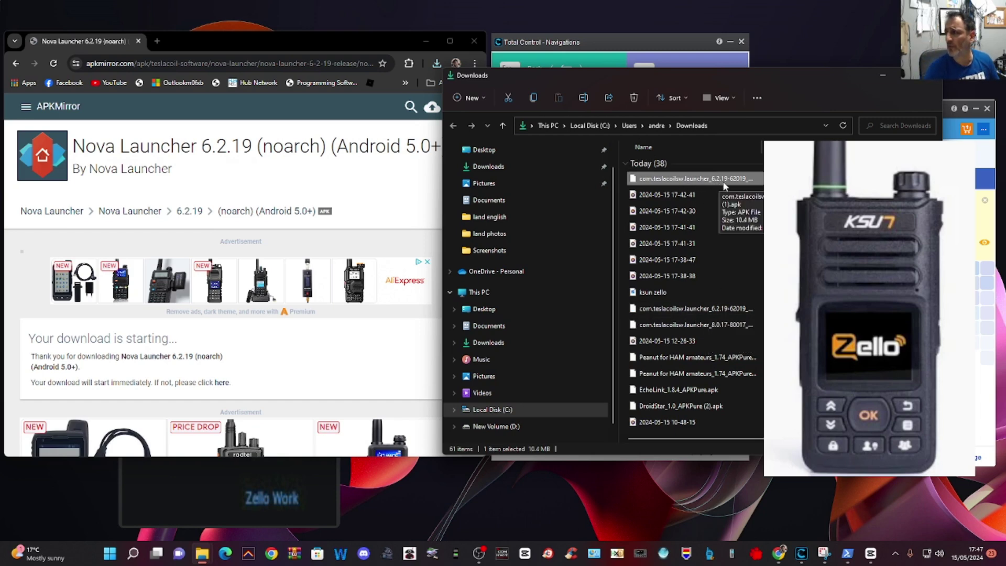
- Enlarge the radio's mirror window and drop the Nova Launcher APK onto it to install
left_click_drag(695, 78, 718, 74)
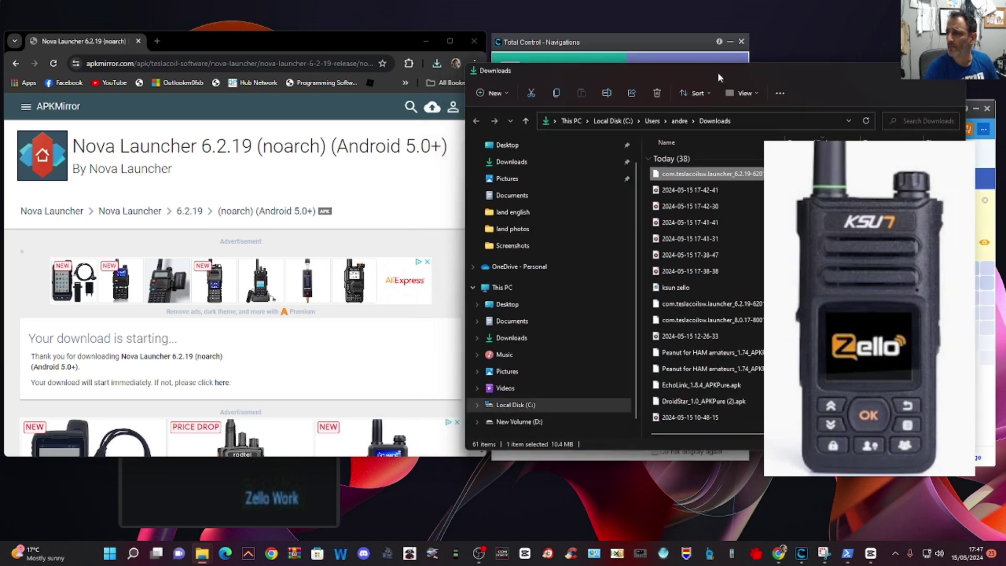
left_click(300, 487)
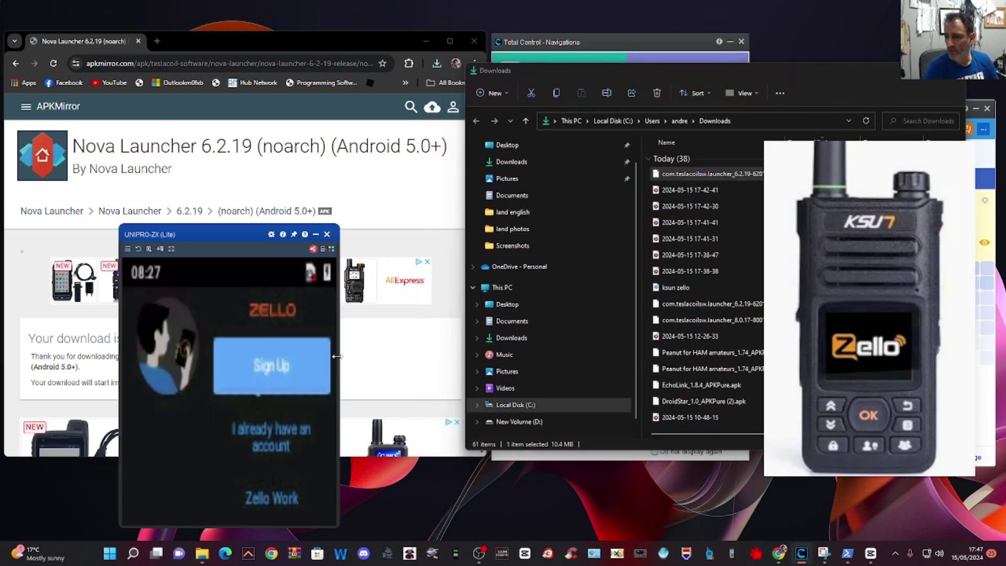
left_click_drag(337, 354, 420, 357)
left_click_drag(265, 234, 237, 123)
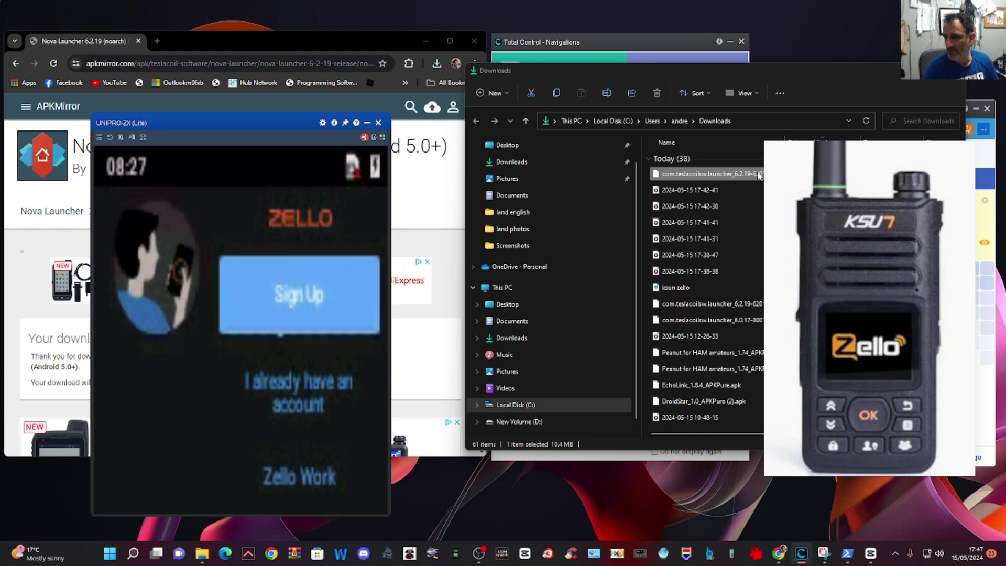
left_click_drag(758, 175, 243, 364)
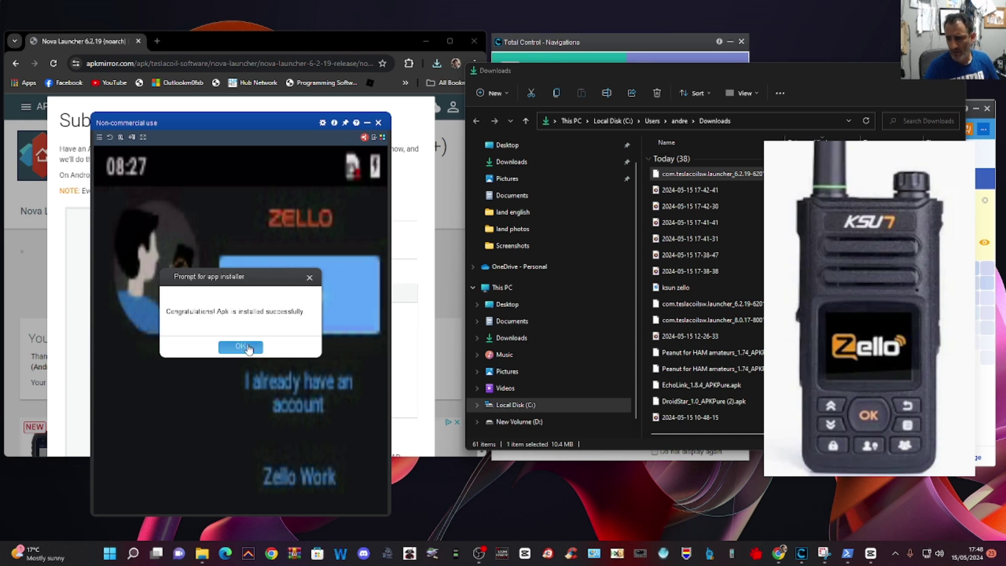
- Dismiss the install success prompt, then enlarge and raise the UNIPRO-ZX mirror window
left_click(257, 348)
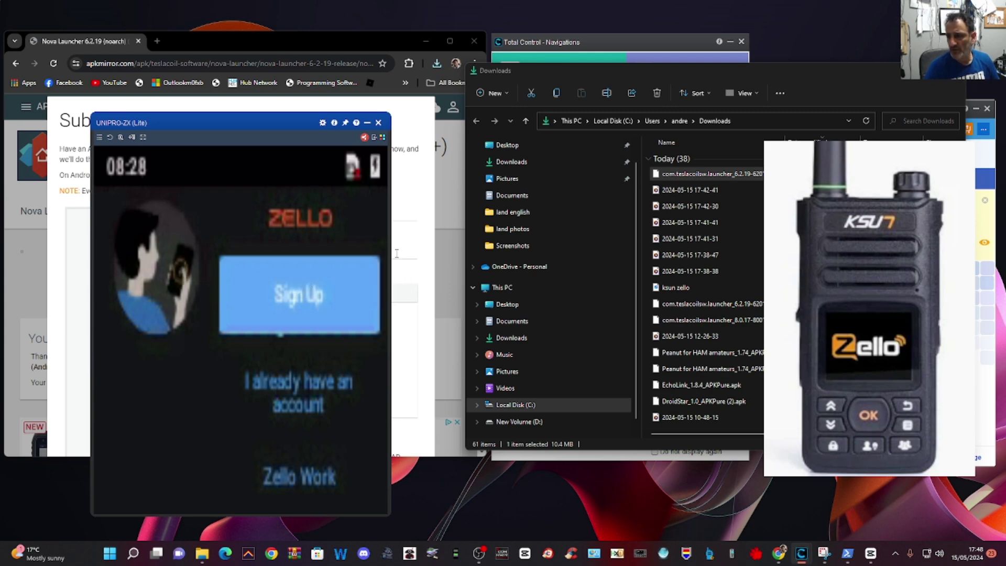
mouse_move(390, 248)
left_mouse_down()
mouse_move(444, 247)
mouse_move(406, 238)
left_mouse_up()
left_click_drag(273, 127, 276, 94)
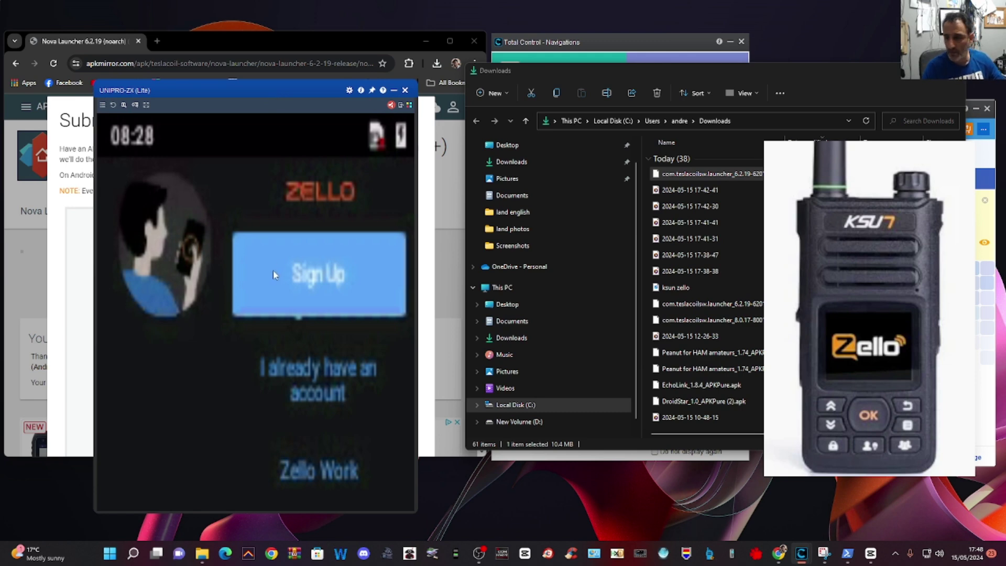